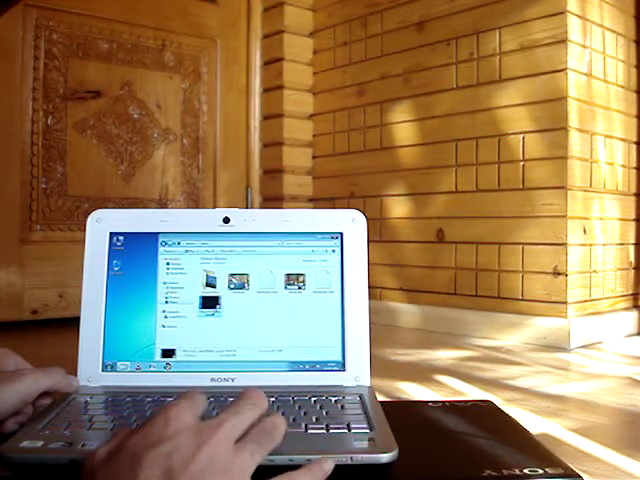
pyautogui.press('Return')
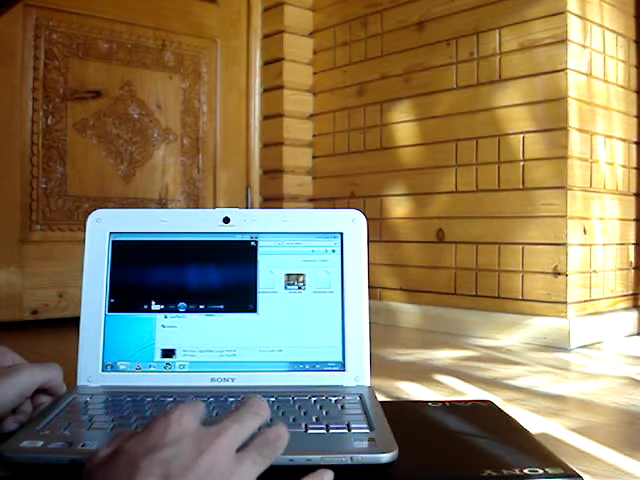
pyautogui.hotkey('alt', 'Return')
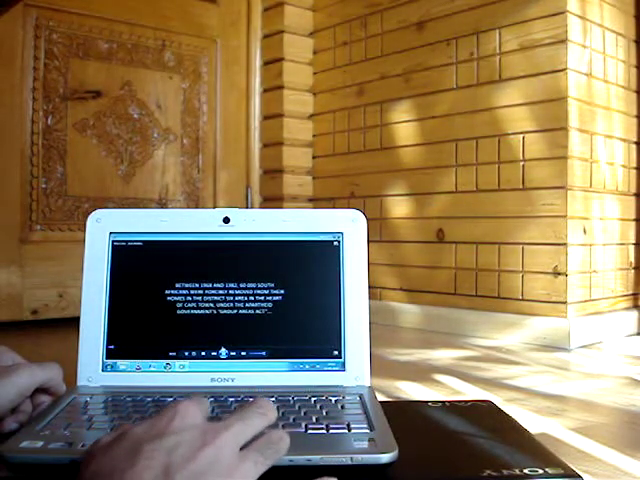
pyautogui.hotkey('alt', 'Return')
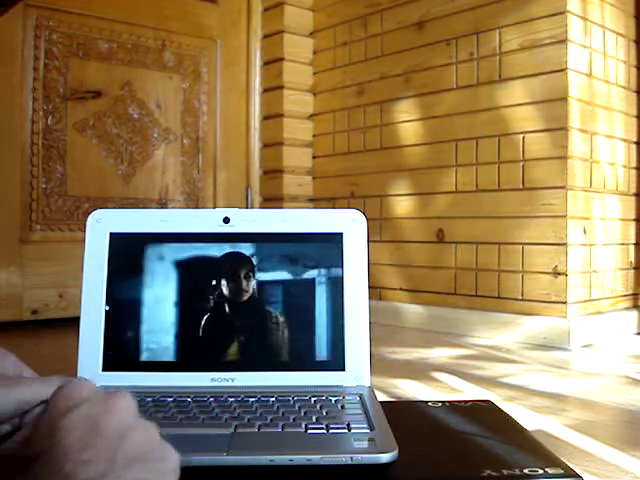
pyautogui.press('Escape')
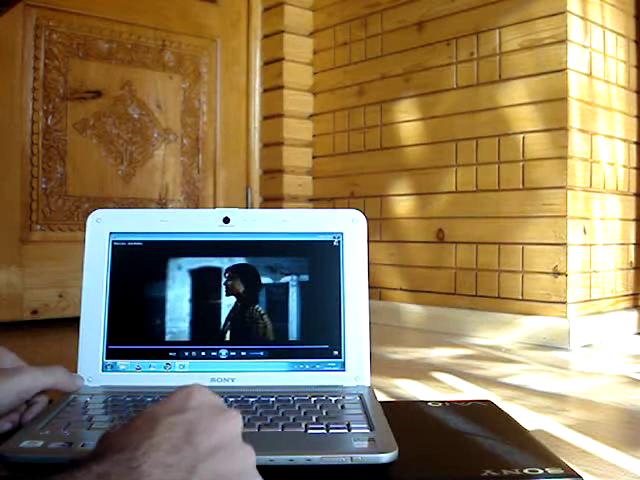
pyautogui.hotkey('alt', 'F4')
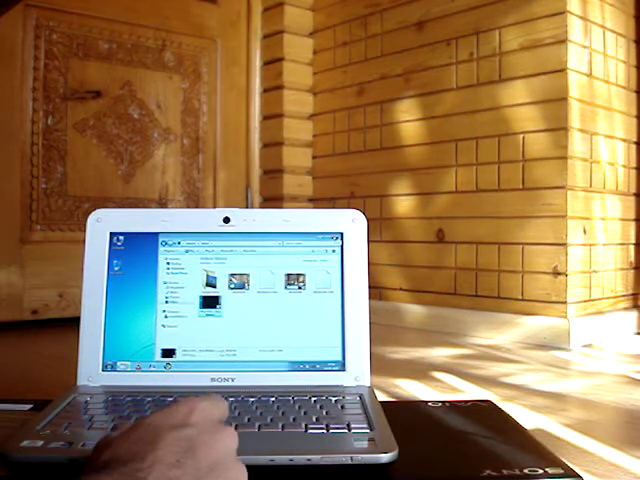
# Reveal the desktop, briefly open the Start menu, and nudge the clock gadget left.
pyautogui.press('super+d')
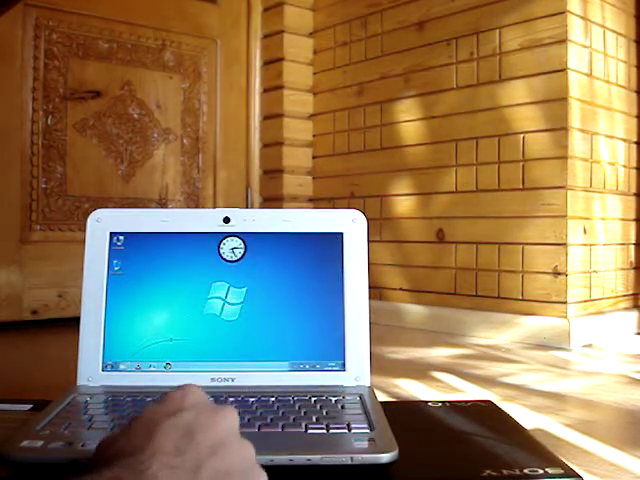
pyautogui.press('super')
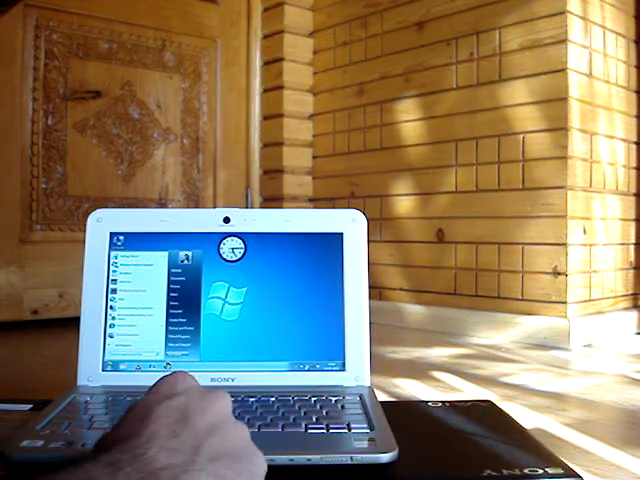
pyautogui.press('Escape')
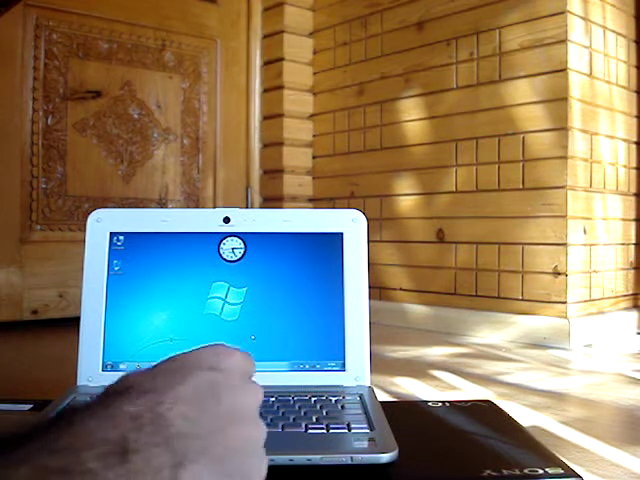
pyautogui.moveTo(232, 250); pyautogui.dragTo(224, 248)
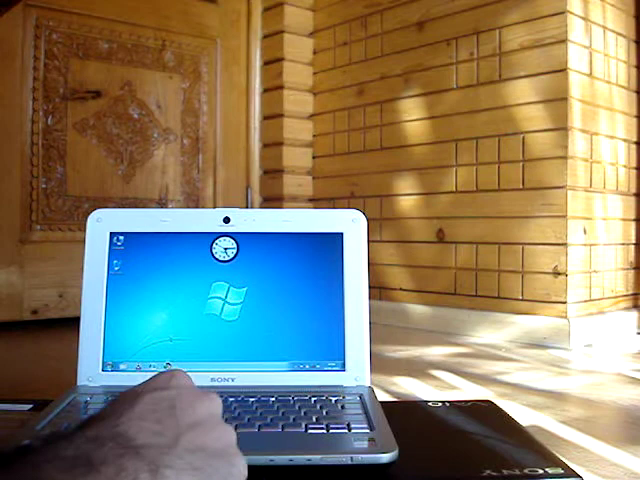
# Launch Microsoft Word from the Start menu's All Programs list.
pyautogui.press('super')
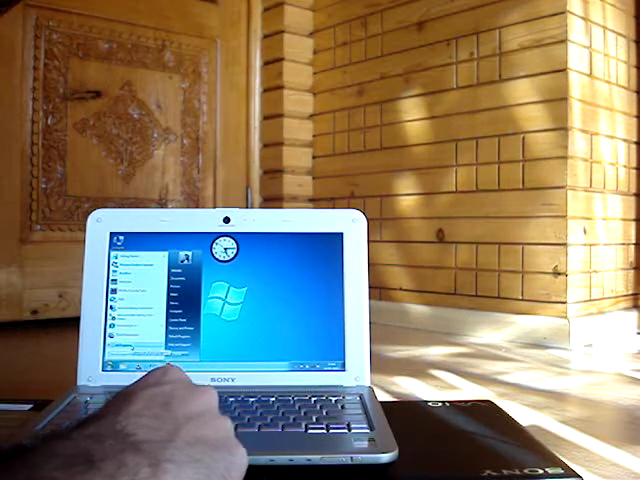
pyautogui.click(130, 352)
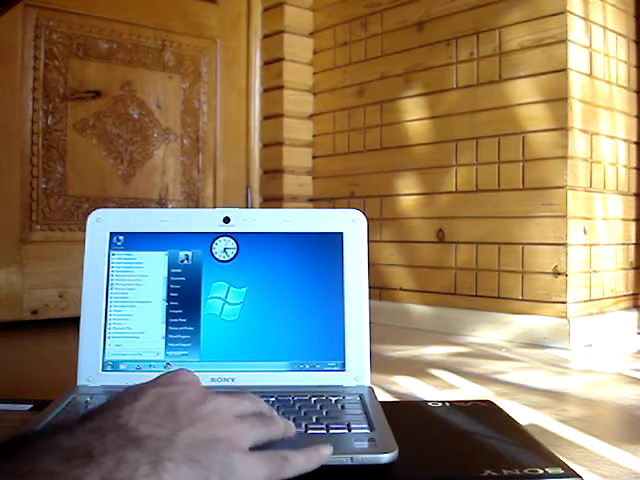
pyautogui.press('Escape')
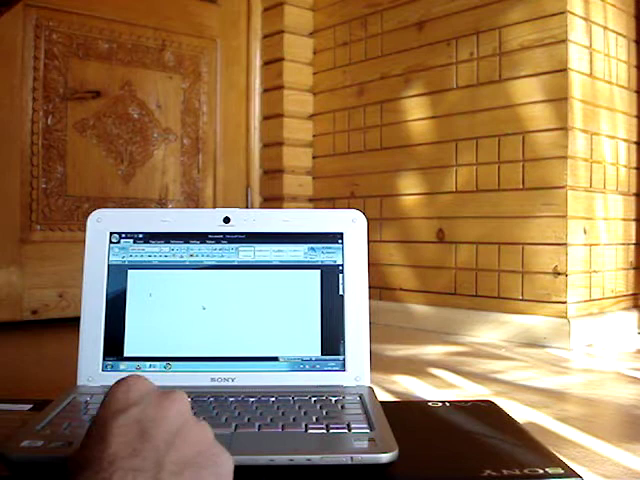
# Finish Word's first-run setup prompts and switch the blank document to full-screen view.
pyautogui.press('F1')
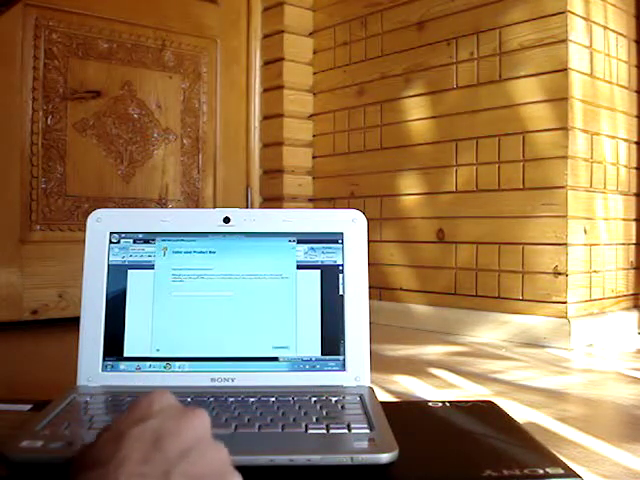
pyautogui.press('Return')
pyautogui.press('Return')
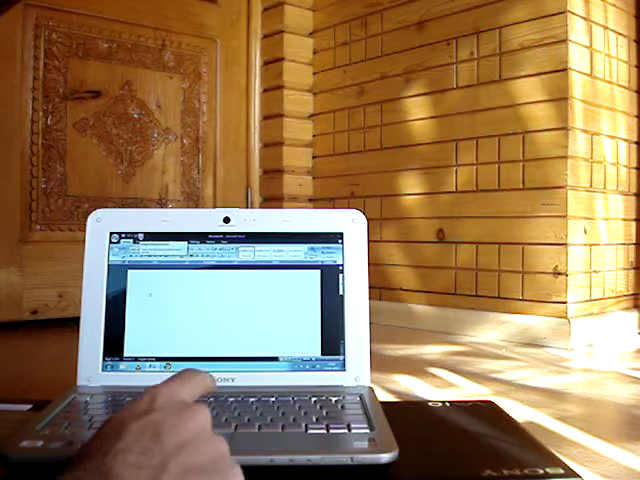
pyautogui.press('F11')
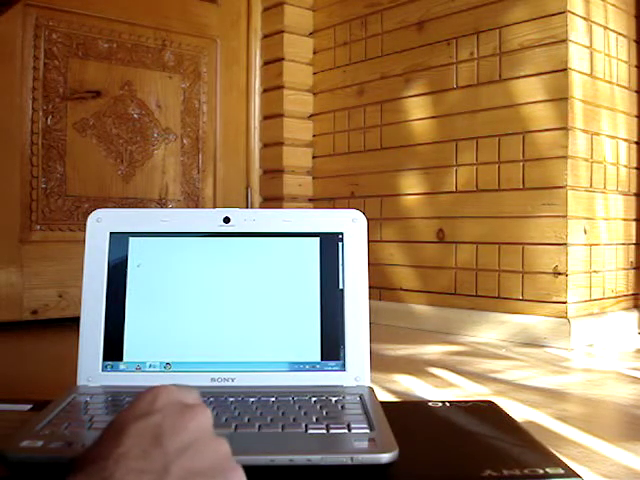
# Leave full-screen view and glance at the Office button file menu.
pyautogui.press('Escape')
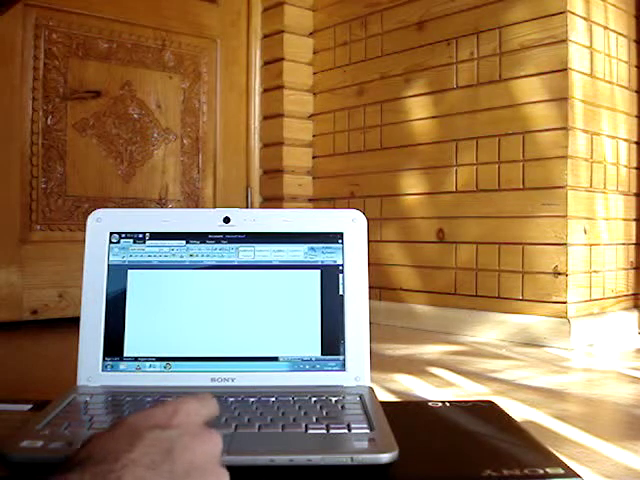
pyautogui.hotkey('alt', 'f')
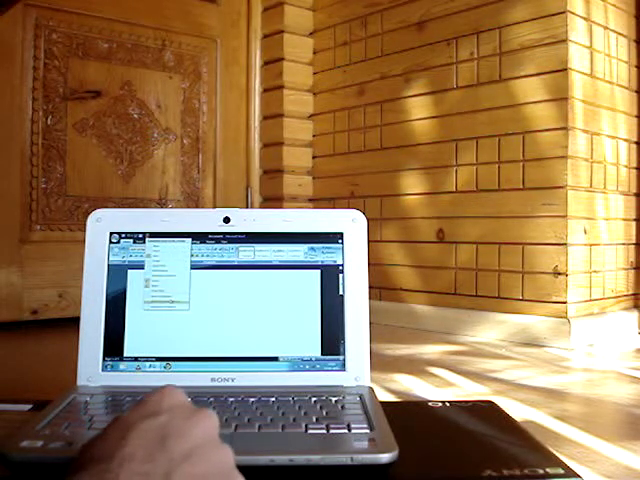
pyautogui.press('Escape')
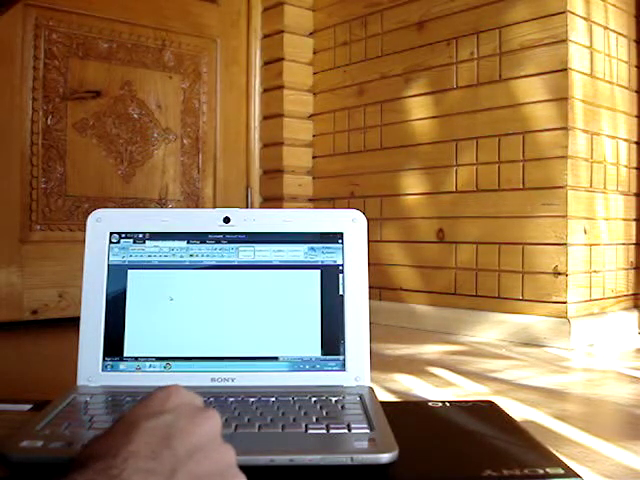
# Look through Word Options, close the dialog, and exit Word with Alt+F4.
pyautogui.hotkey('ctrl', 'o')
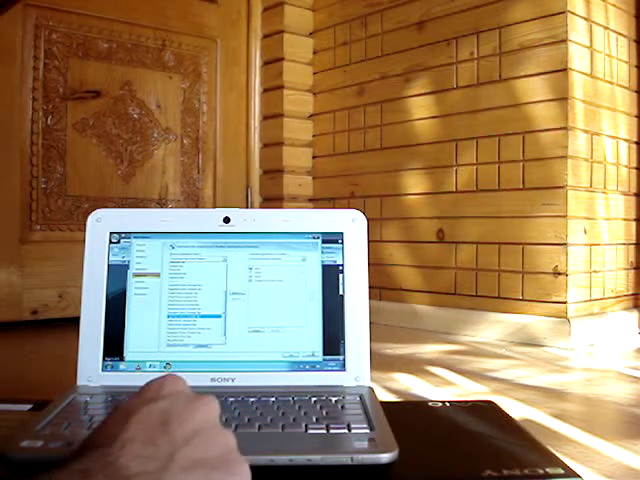
pyautogui.hotkey('alt', 'Tab')
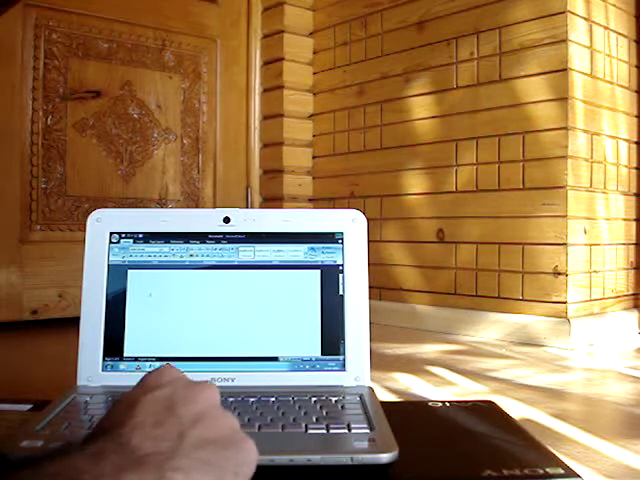
pyautogui.hotkey('alt', 'F4')
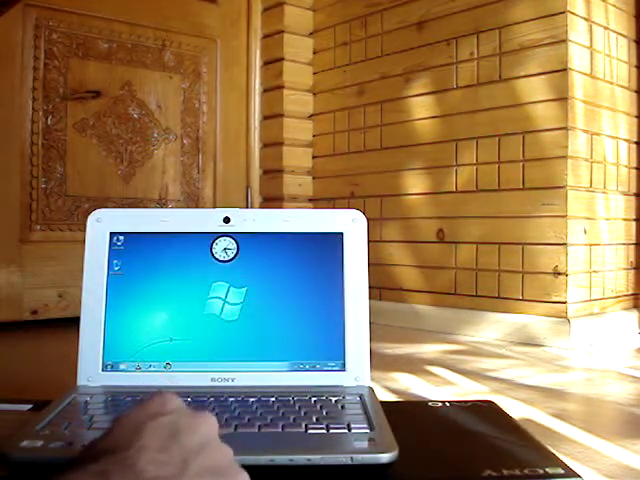
# Open the Sample Pictures folder and launch its items in the viewer.
pyautogui.press('super+e')
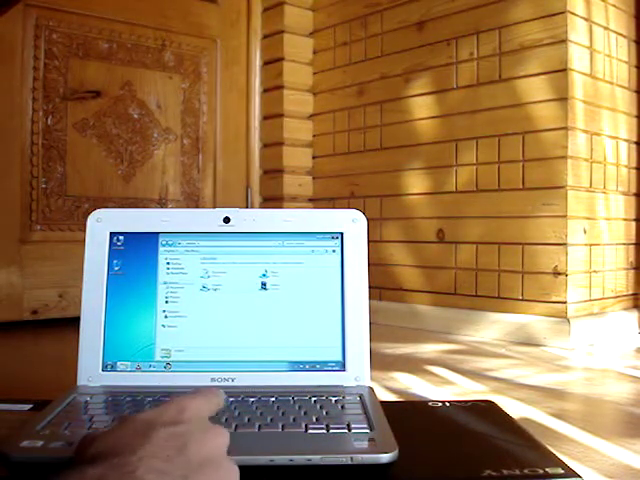
pyautogui.press('Return')
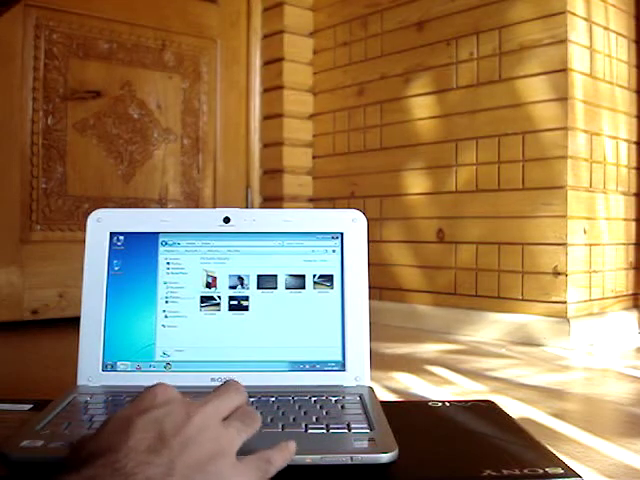
pyautogui.press('Return')
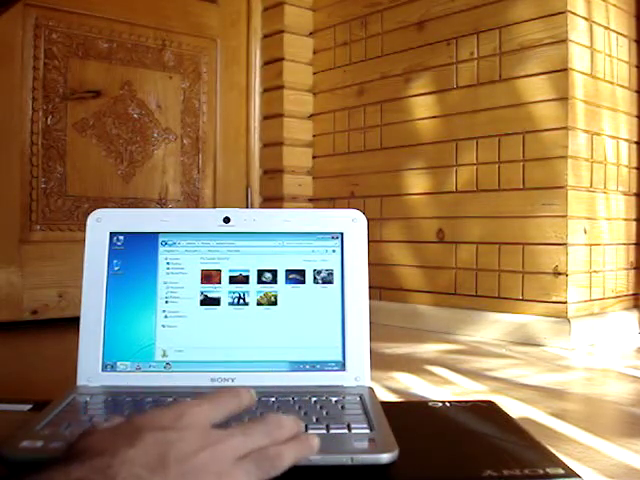
pyautogui.press('Return')
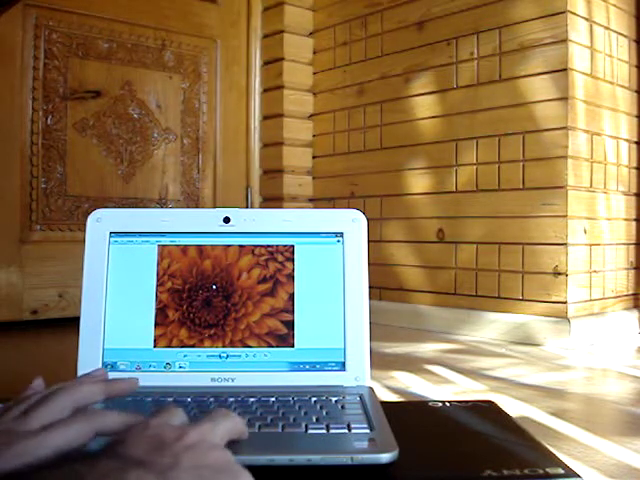
# Toggle the flower clip between full size and fitted size, then close it.
pyautogui.hotkey('alt', 'Return')
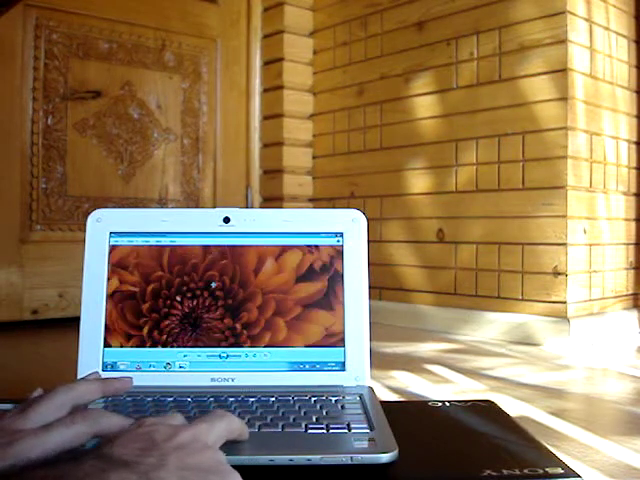
pyautogui.hotkey('alt', 'Return')
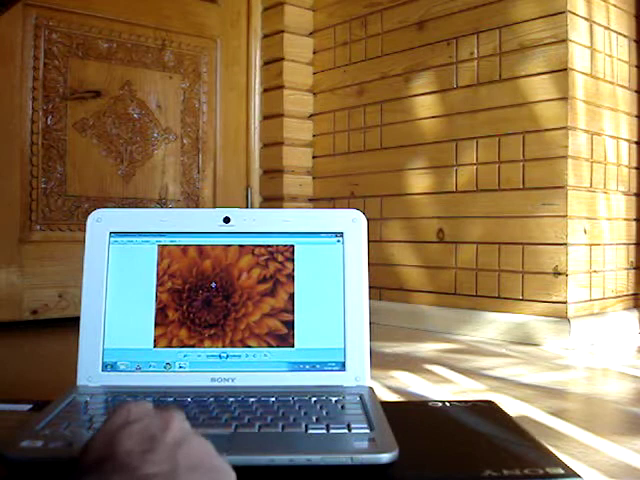
pyautogui.hotkey('alt', 'Return')
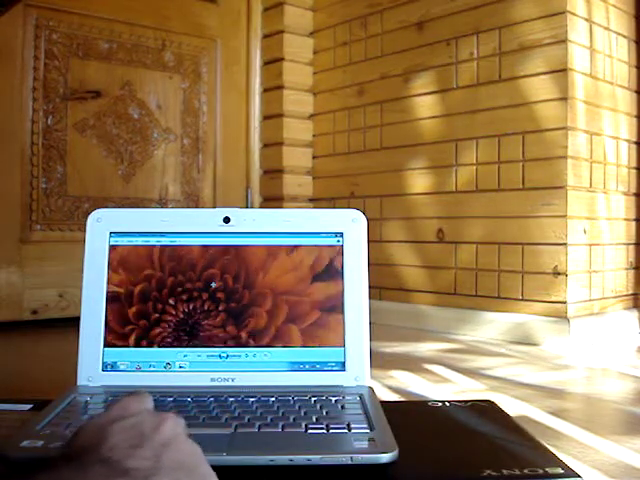
pyautogui.hotkey('alt', 'Return')
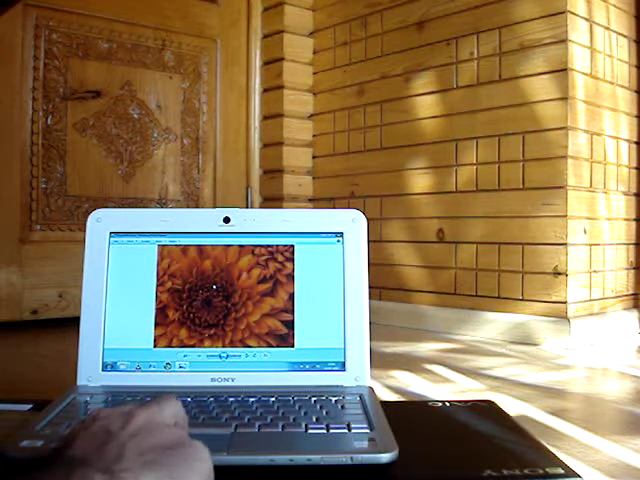
pyautogui.hotkey('alt', 'F4')
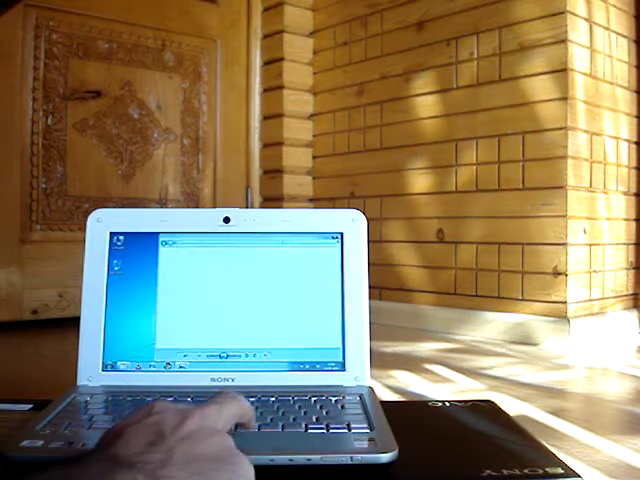
# Open the desert photo and advance through the koala to the lighthouse.
pyautogui.press('Return')
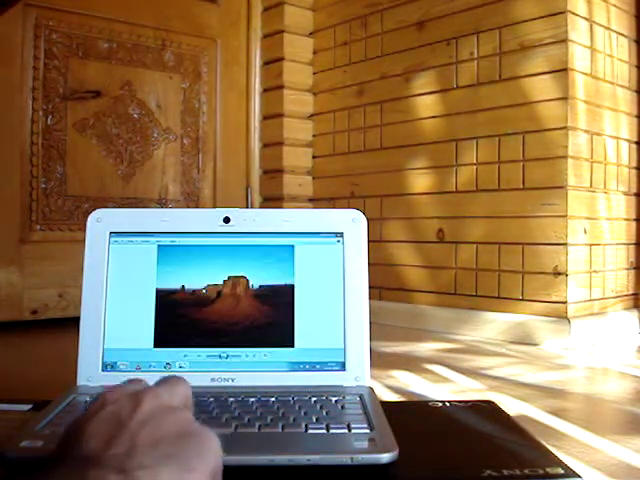
pyautogui.press('Right')
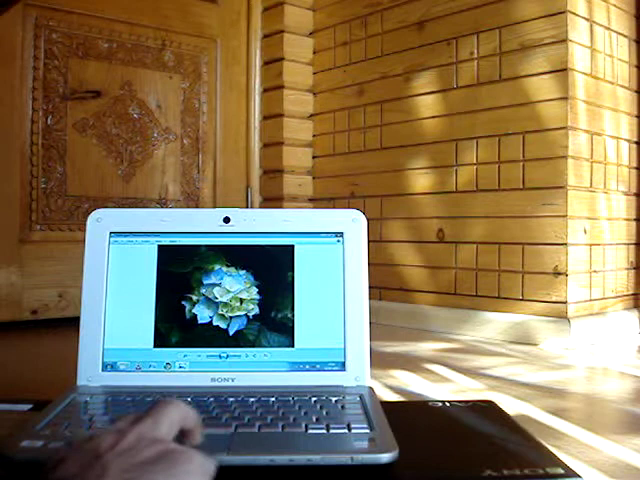
pyautogui.press('Right')
pyautogui.press('Right')
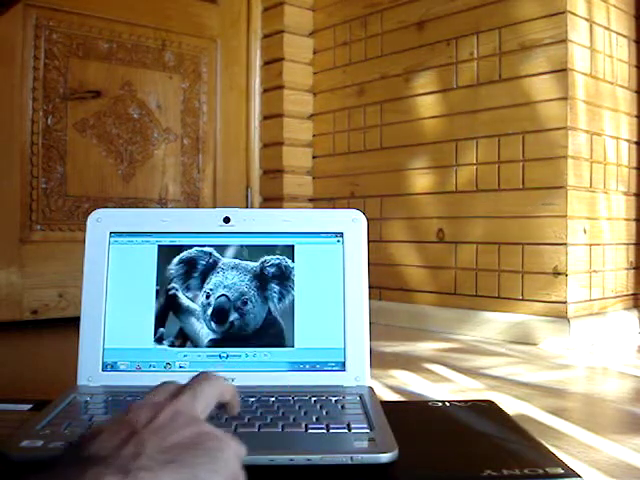
pyautogui.press('Right')
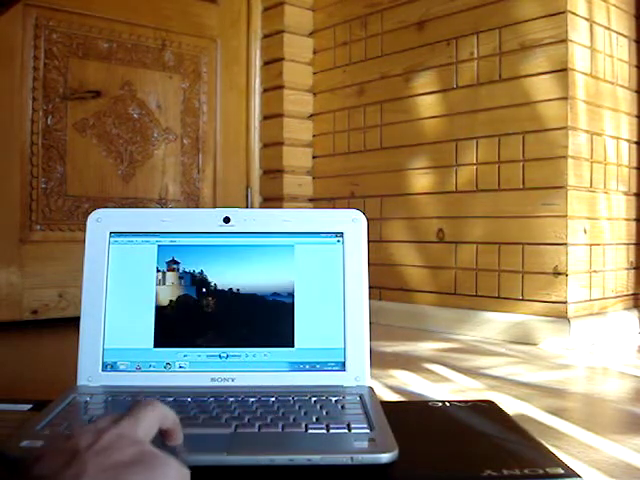
pyautogui.press('Right')
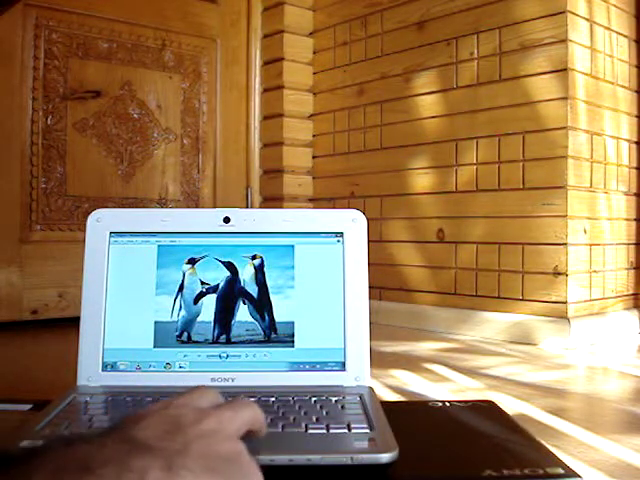
# Flip forward, back to the penguins, then on to the yellow tulips.
pyautogui.press('Right')
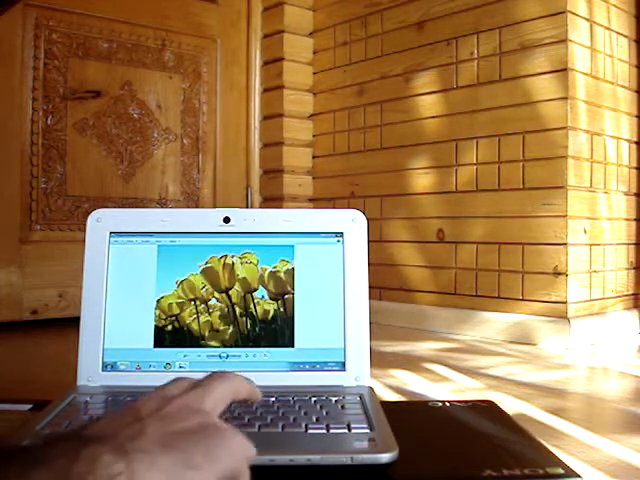
pyautogui.press('Right')
pyautogui.press('Left')
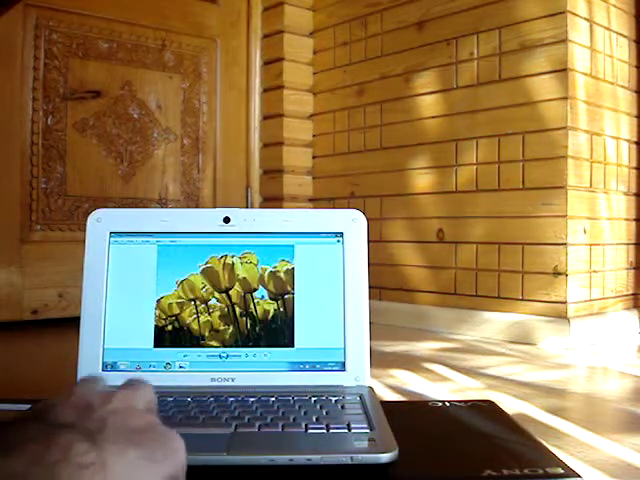
pyautogui.press('Left')
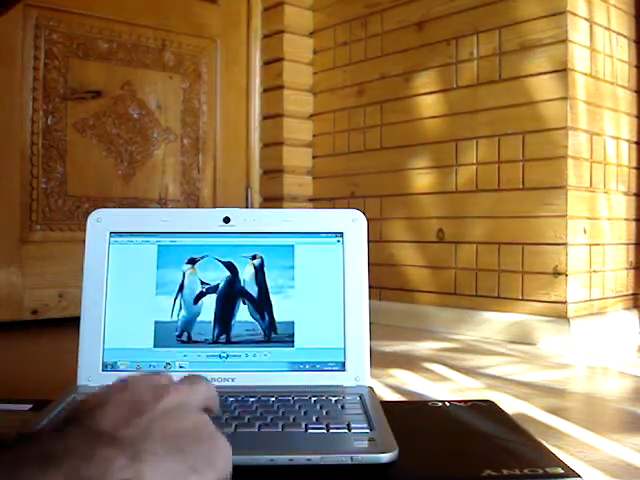
pyautogui.press('Right')
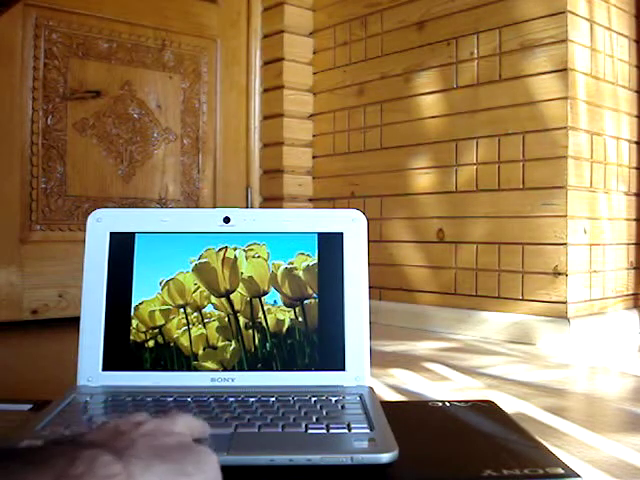
# Exit the full-screen tulips slideshow back to the windowed Photo Viewer.
pyautogui.press('Escape')
pyautogui.press('Escape')
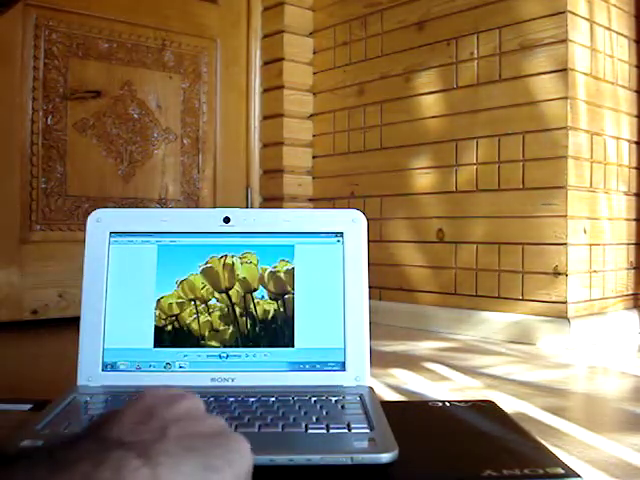
pyautogui.press('Escape')
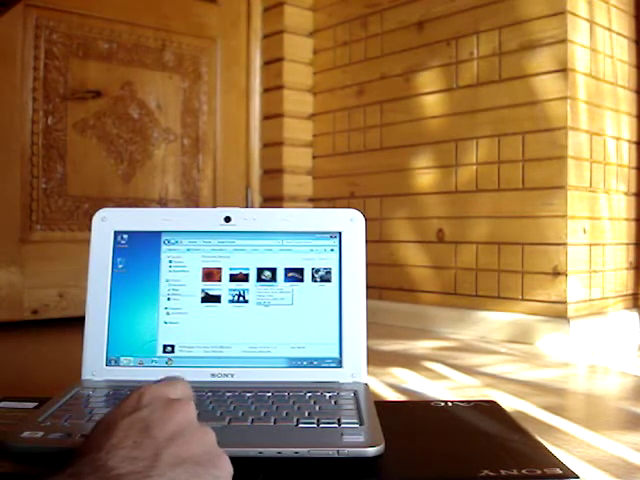
# Browse a different picture folder, go back, and open another folder's contents.
pyautogui.click(215, 275)
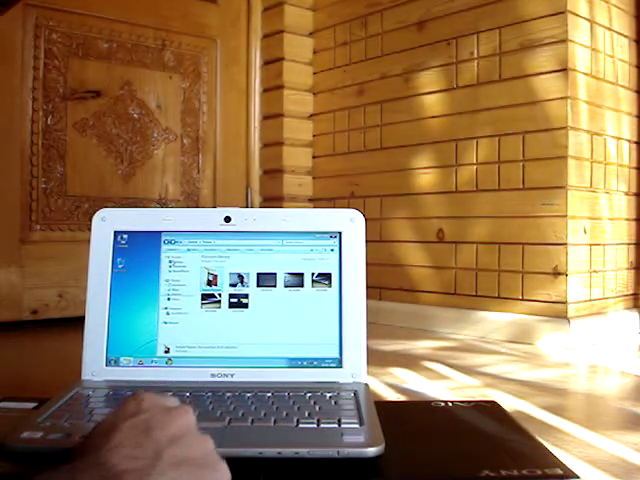
pyautogui.press('BackSpace')
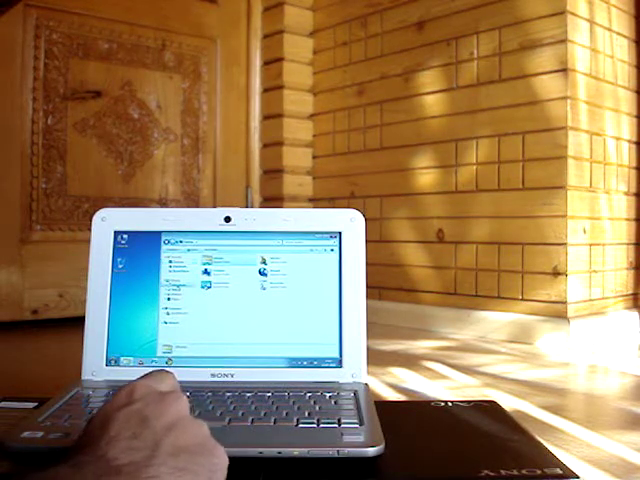
pyautogui.doubleClick(210, 275)
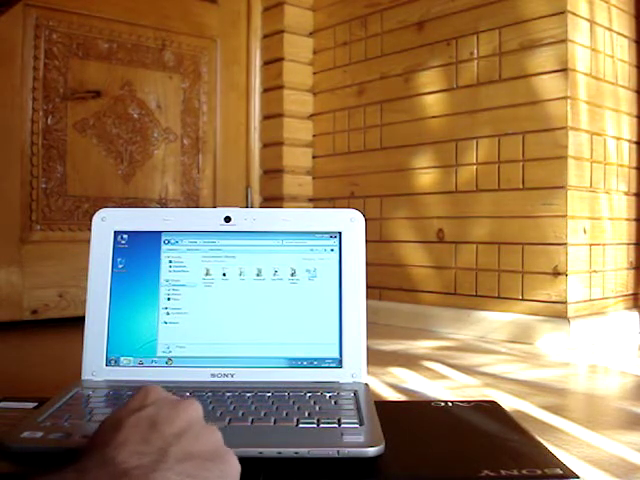
# Close the Explorer window and briefly open the Start menu.
pyautogui.hotkey('alt', 'F4')
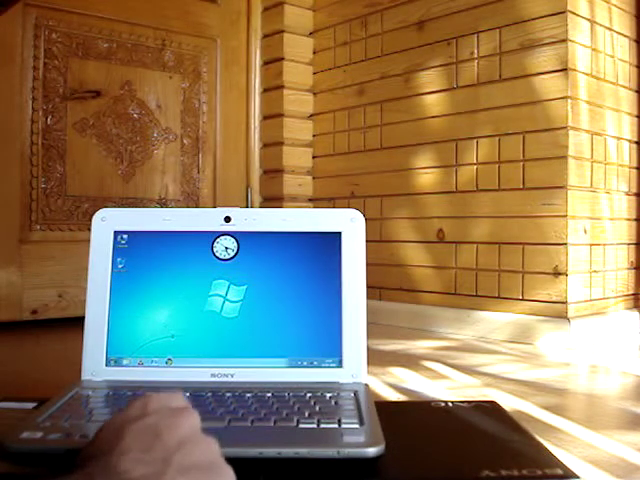
pyautogui.press('super')
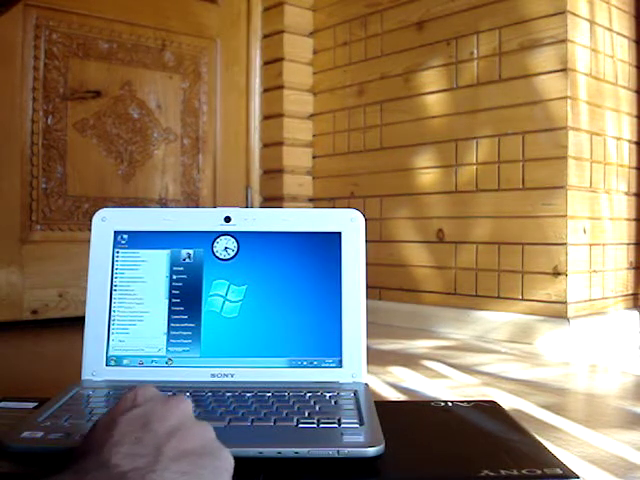
pyautogui.press('Escape')
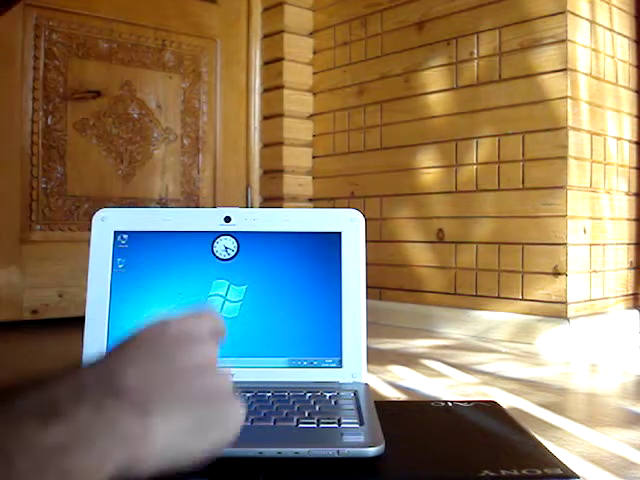
# Reopen the Start menu to browse the full All Programs list, then close it.
pyautogui.press('super')
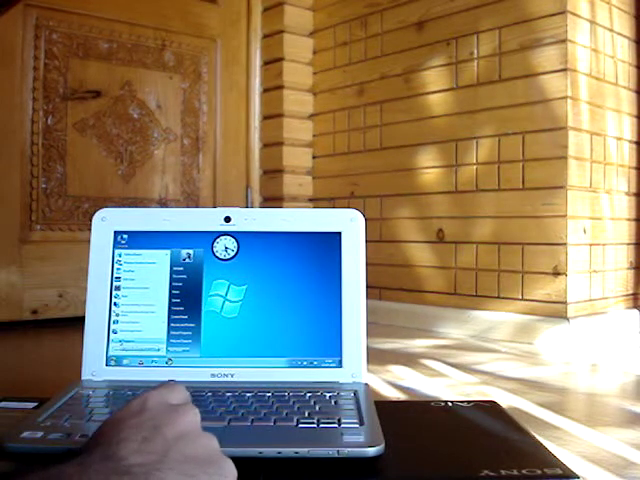
pyautogui.press('Up')
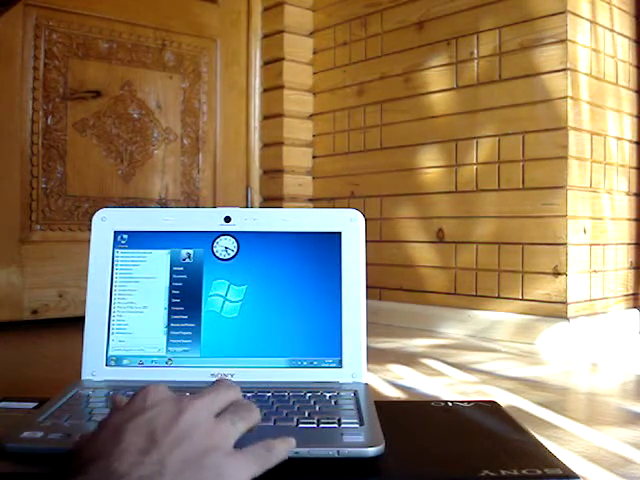
pyautogui.press('Escape')
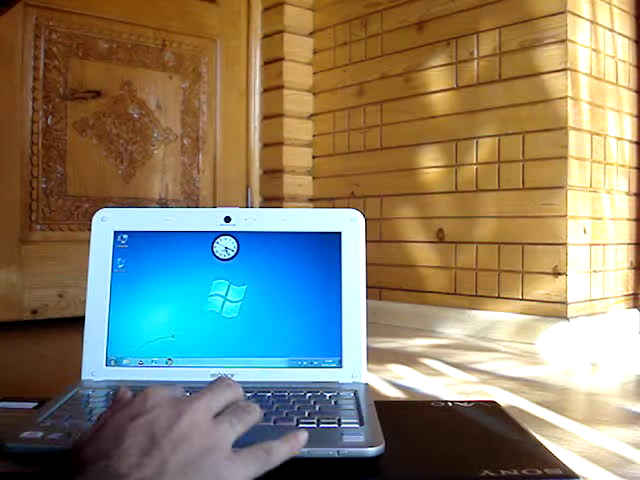
# Toggle the Start menu open and closed several times.
pyautogui.press('super')
pyautogui.press('super')
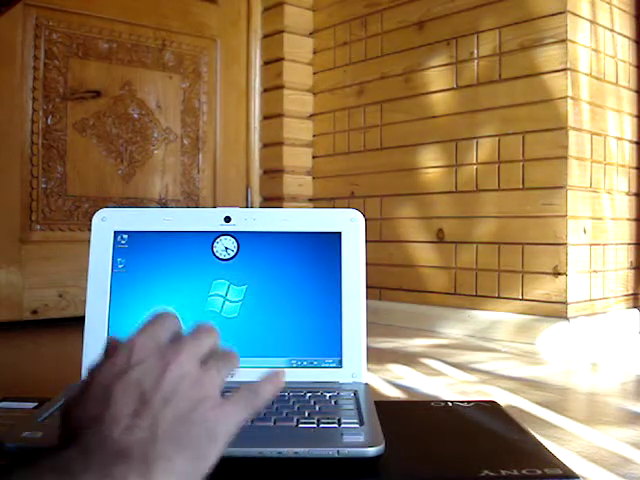
pyautogui.press('super')
pyautogui.press('Escape')
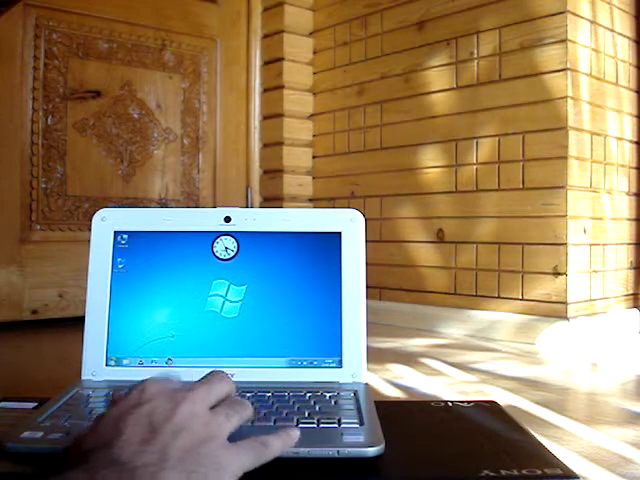
pyautogui.press('super')
pyautogui.press('super')
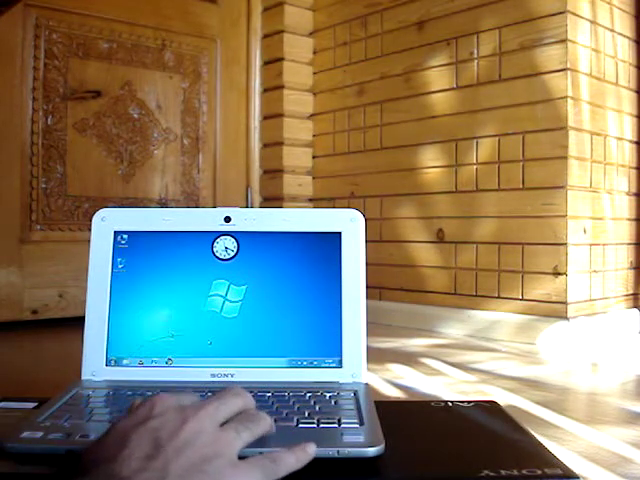
pyautogui.press('super')
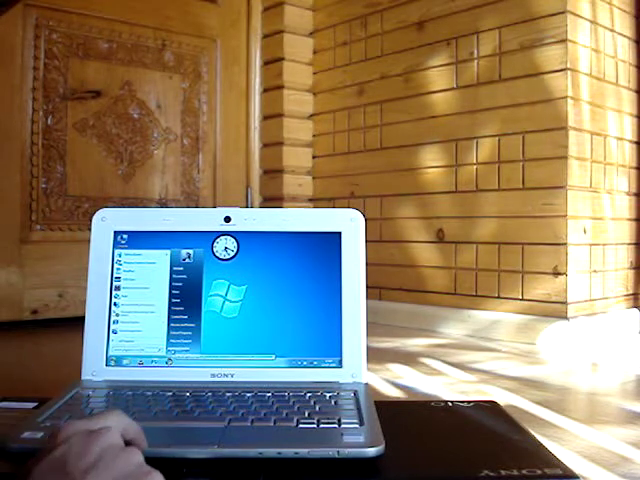
# Dismiss the Start menu before shutting down.
pyautogui.press('super')
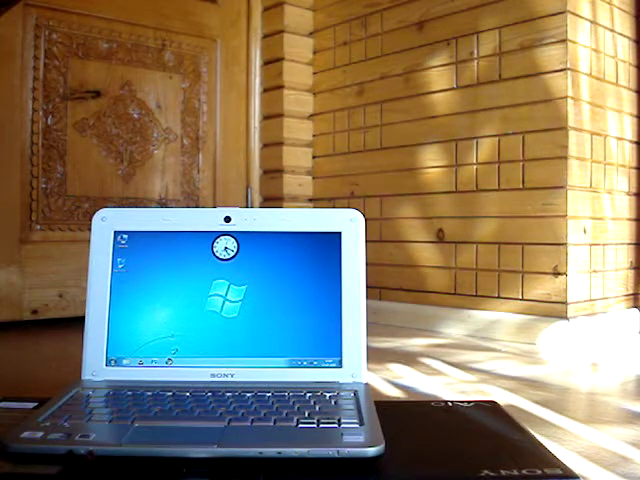